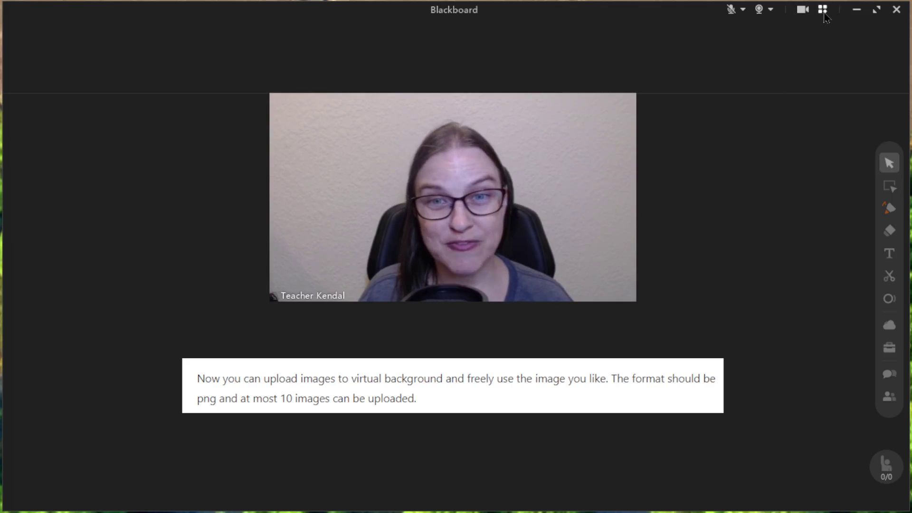
- Open the classroom settings and go to the virtual background options
click(823, 10)
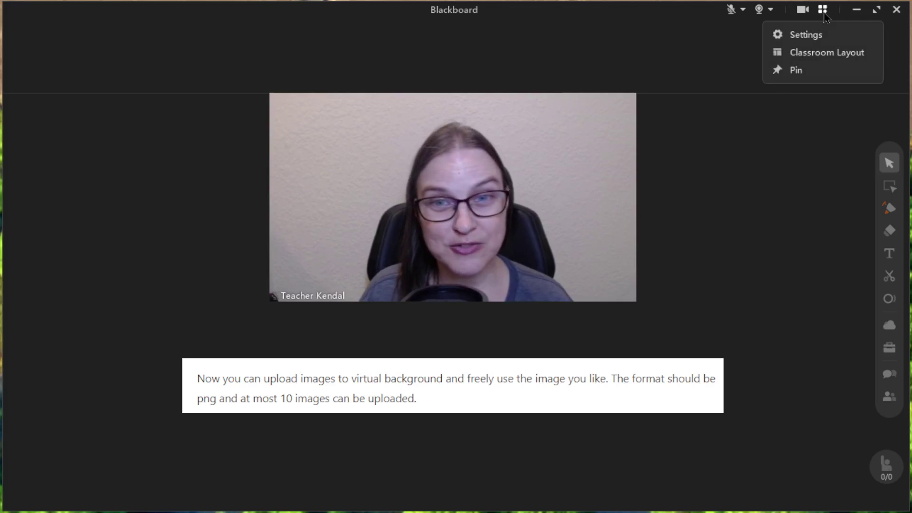
click(825, 43)
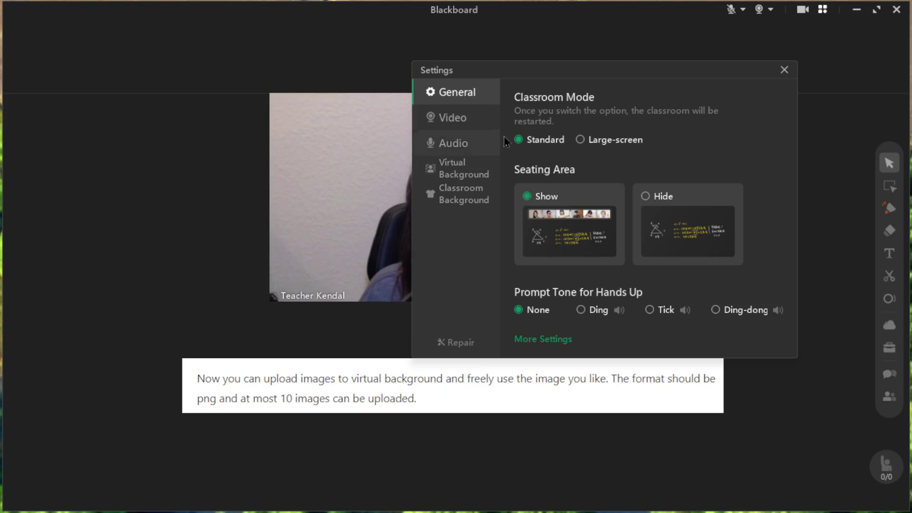
click(455, 125)
click(459, 145)
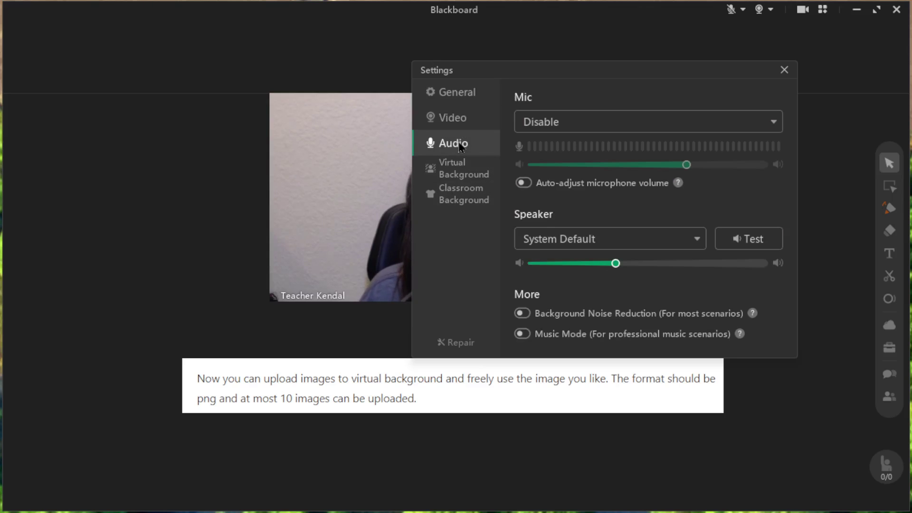
click(472, 177)
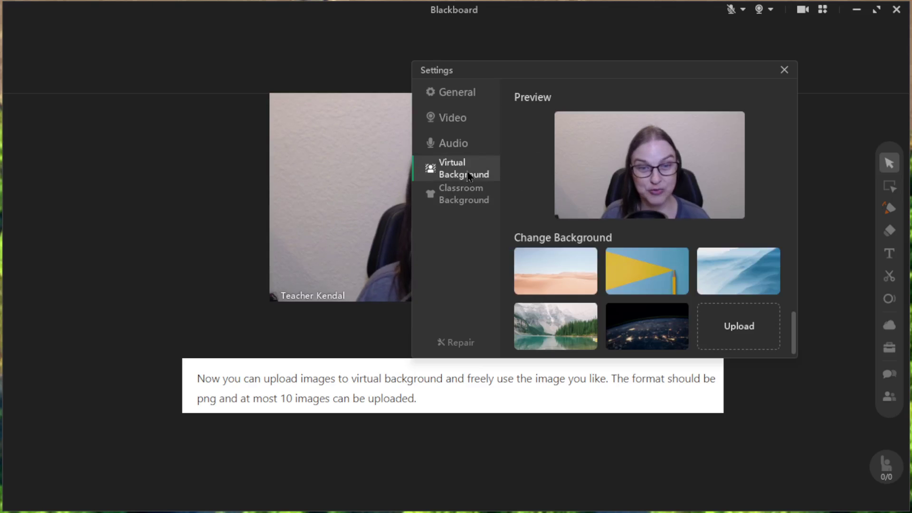
- Apply the white bookshelf with colourful books as the virtual background and close the settings
scroll(640, 295, up, 5)
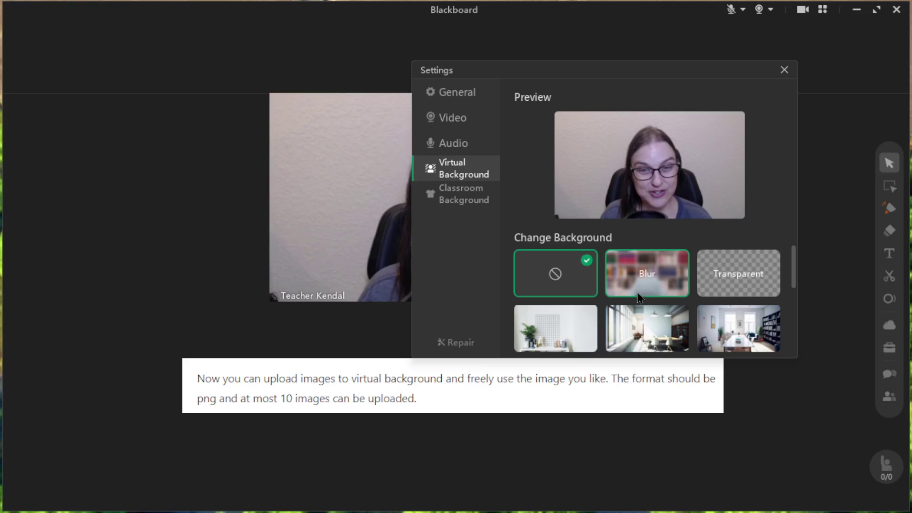
scroll(655, 297, down, 5)
scroll(674, 299, up, 5)
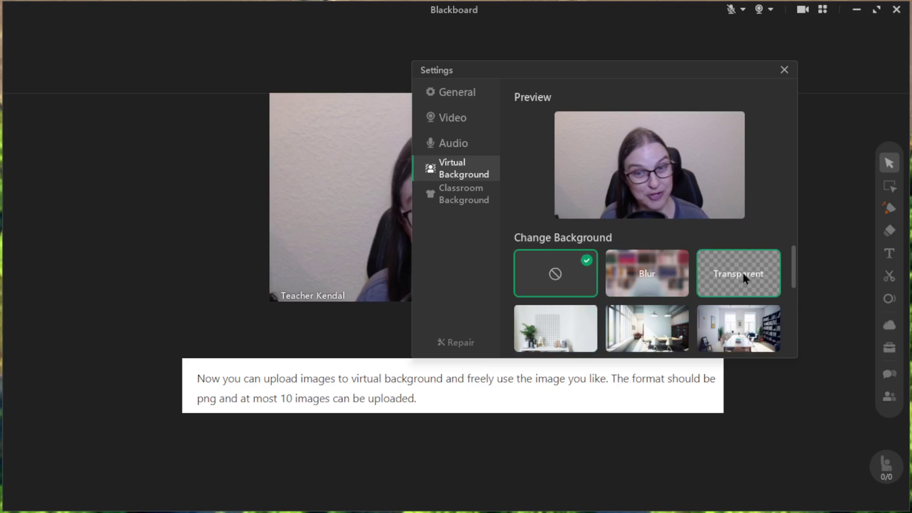
scroll(712, 281, down, 2)
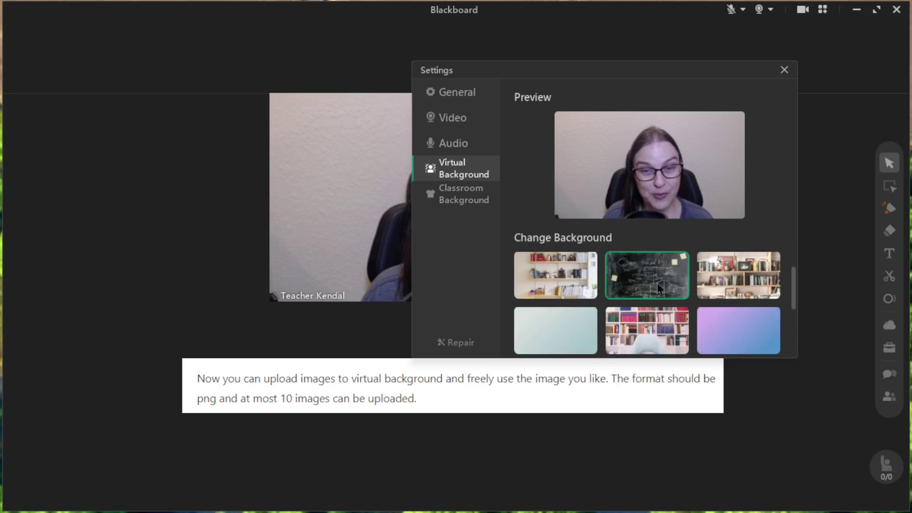
scroll(640, 328, down, 1)
click(639, 329)
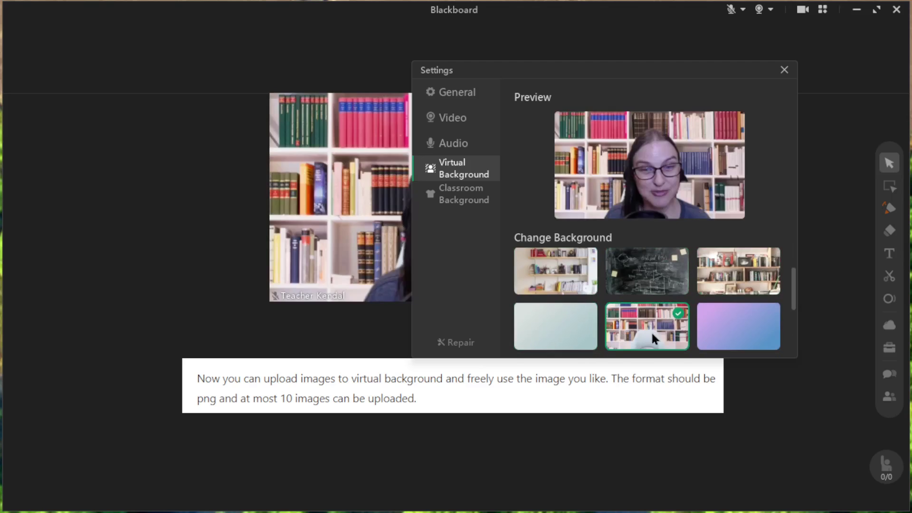
click(784, 70)
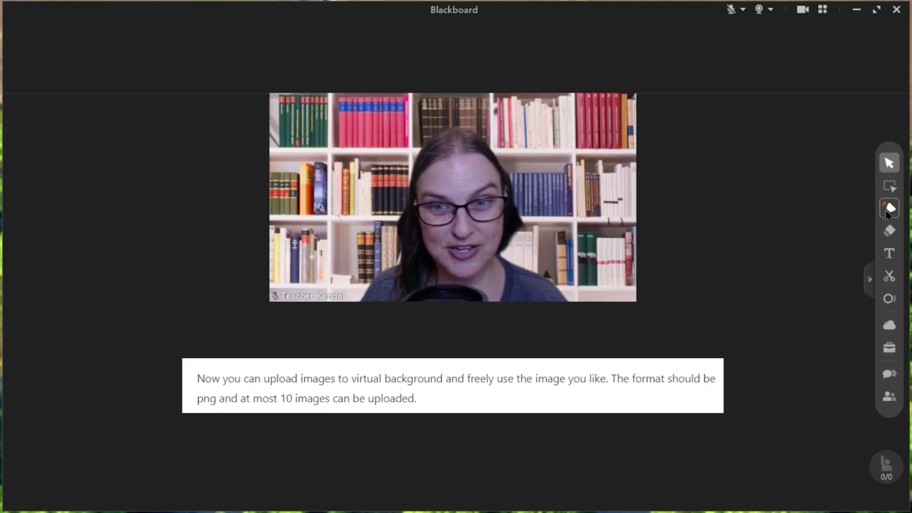
- Circle "png" and "10" in the note on the board with the orange freehand pen
click(889, 208)
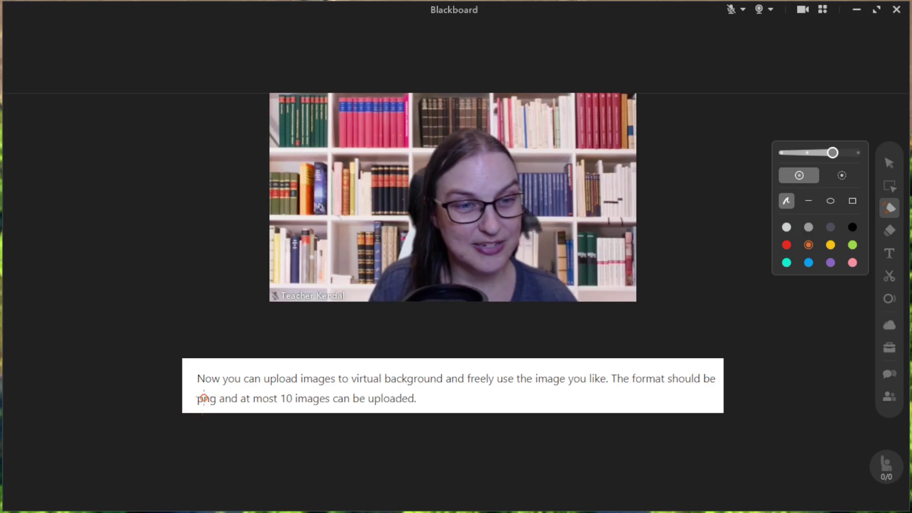
mouse_move(214, 388)
mouse_down()
mouse_move(187, 399)
mouse_move(190, 418)
mouse_move(218, 388)
mouse_up()
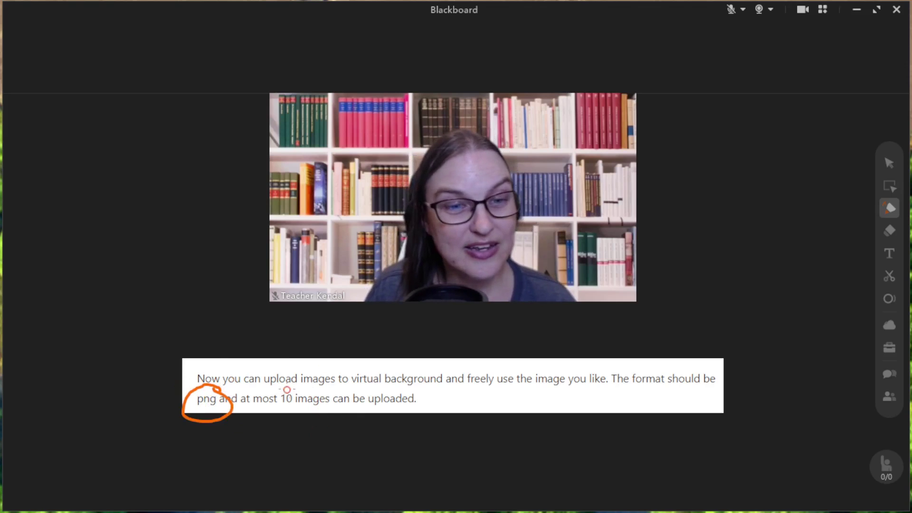
mouse_move(289, 381)
mouse_down()
mouse_move(304, 405)
mouse_move(290, 382)
mouse_up()
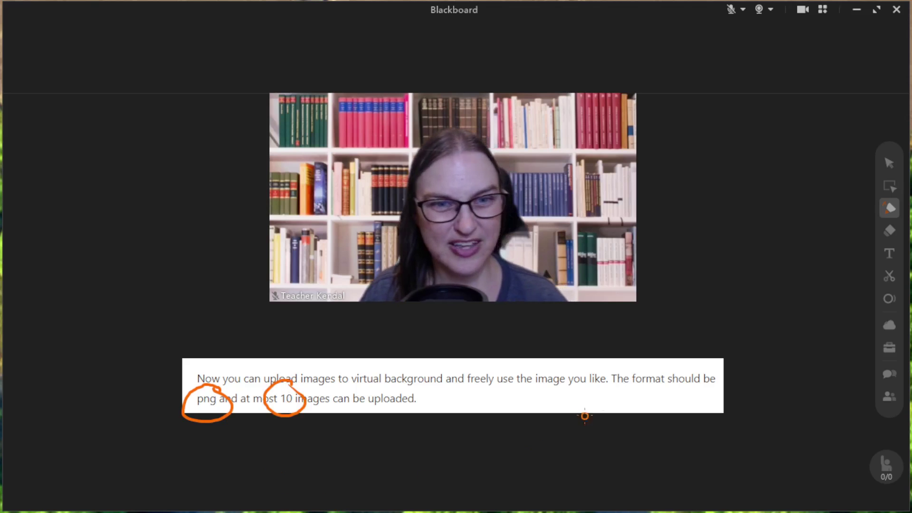
- Examine the classroom background choices and the virtual background choices in the settings, including where custom images are uploaded
click(822, 10)
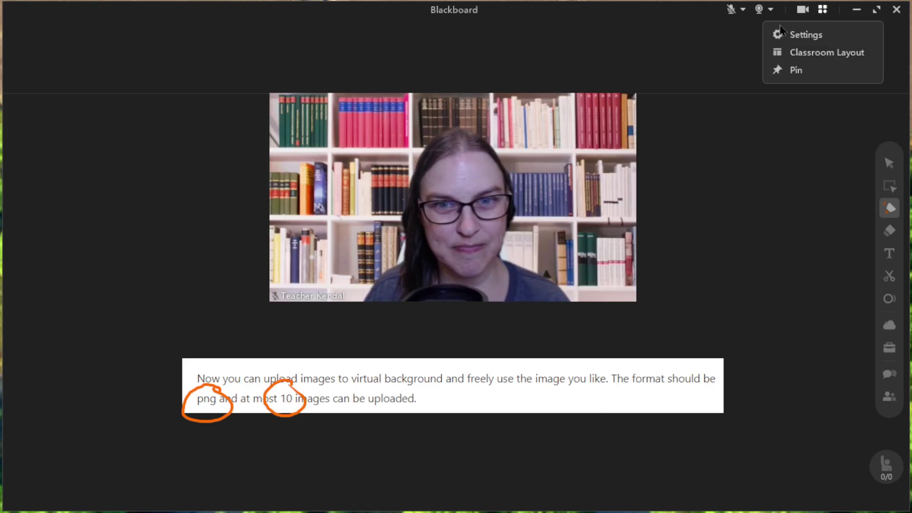
click(803, 35)
click(468, 200)
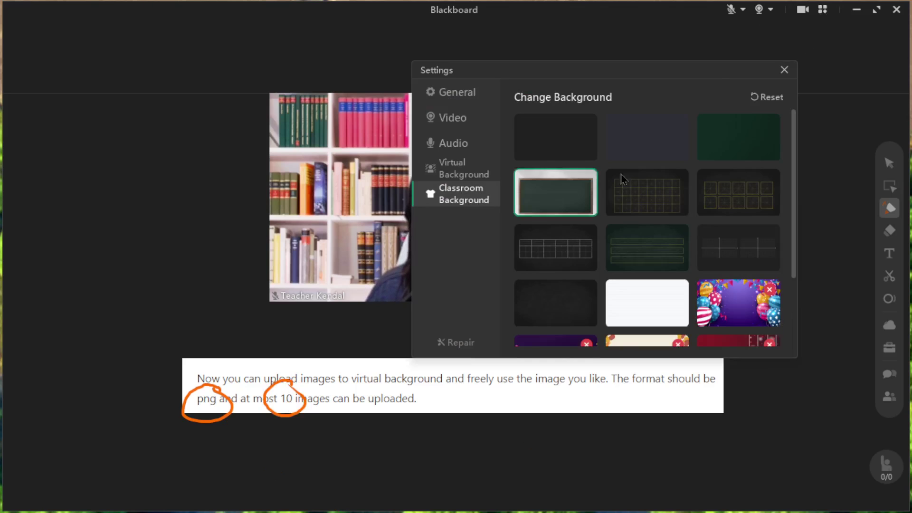
scroll(642, 266, down, 3)
click(642, 276)
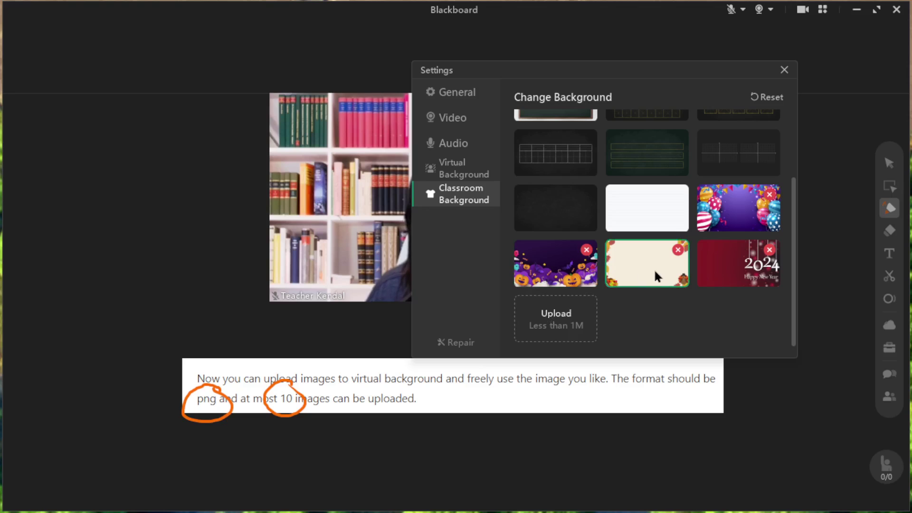
scroll(653, 268, up, 3)
click(480, 174)
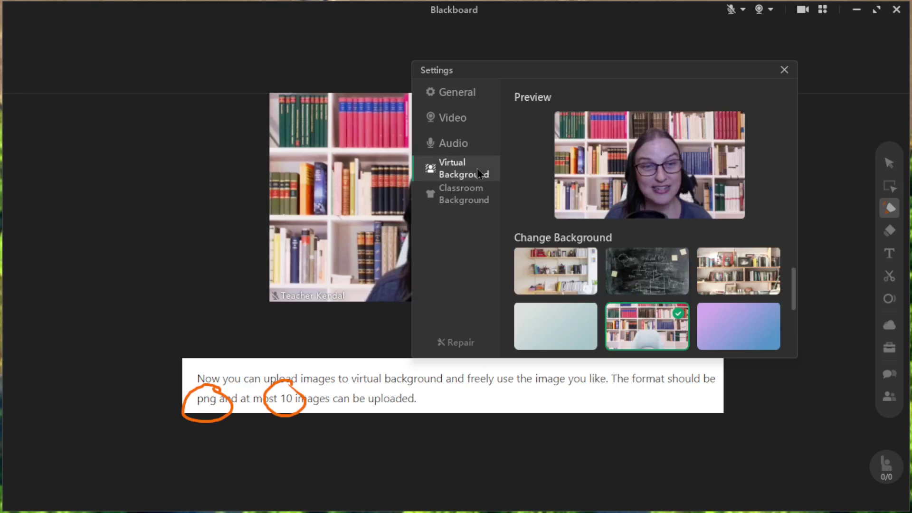
scroll(653, 290, down, 5)
scroll(653, 290, up, 5)
scroll(653, 284, down, 5)
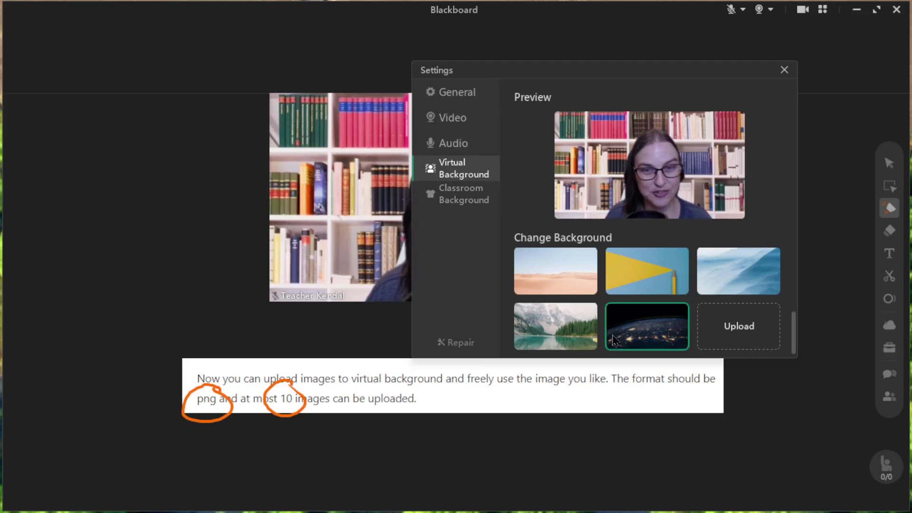
scroll(730, 323, up, 5)
scroll(730, 309, down, 5)
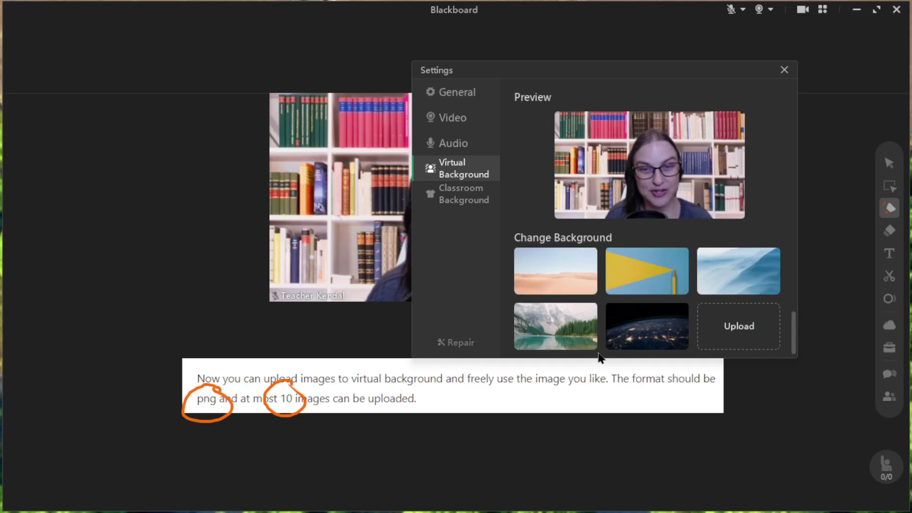
- Choose the United Kingdom flag PNG from the Desktop folder as the custom virtual background image to upload
click(734, 332)
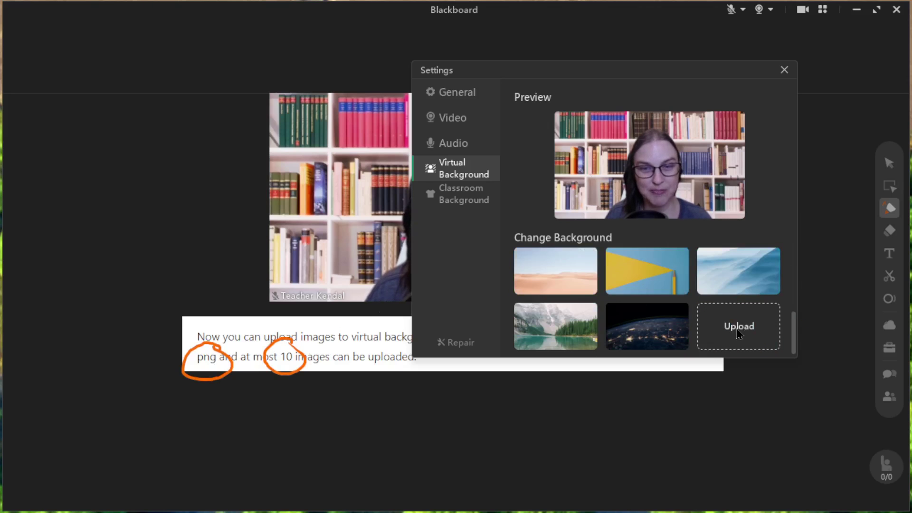
click(738, 333)
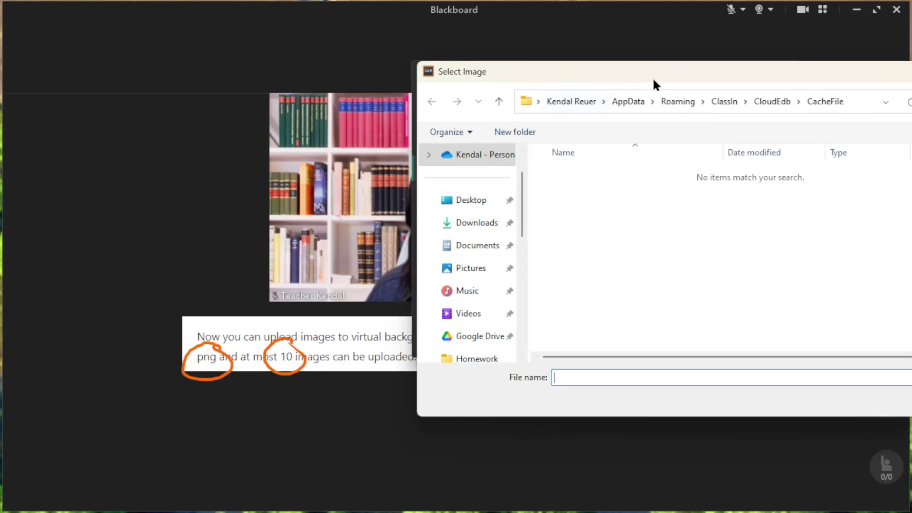
drag(651, 78, 431, 129)
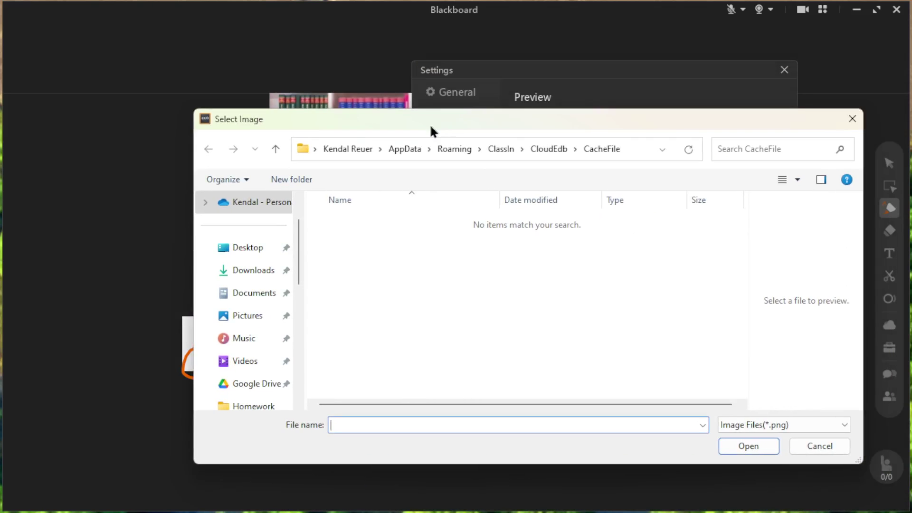
click(248, 248)
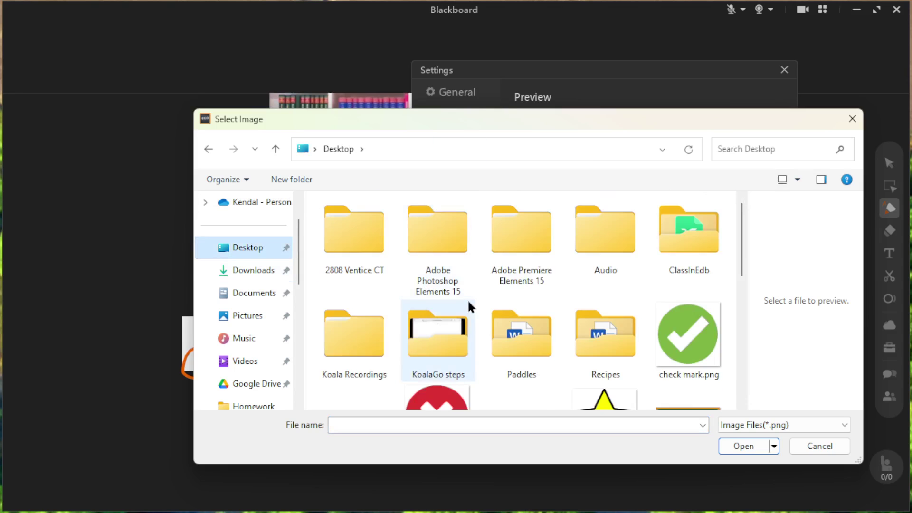
scroll(468, 303, down, 5)
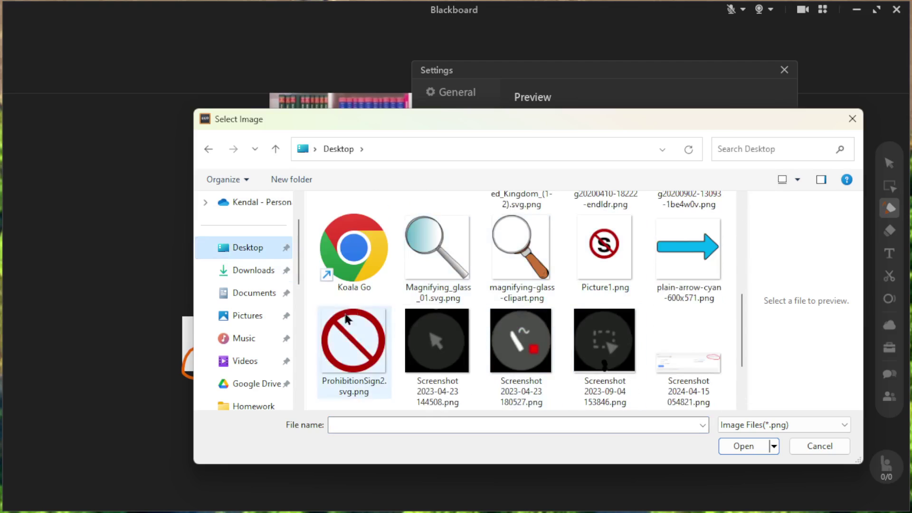
scroll(580, 351, down, 2)
scroll(555, 270, up, 4)
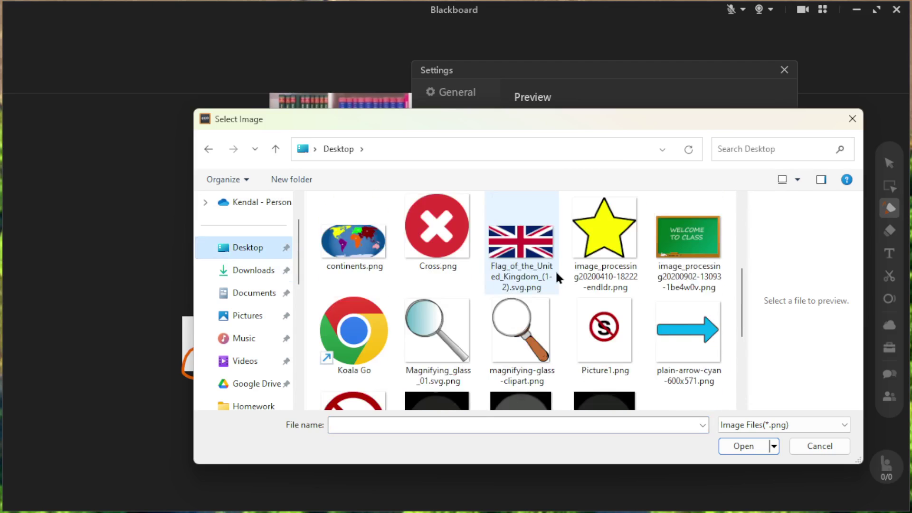
double_click(527, 252)
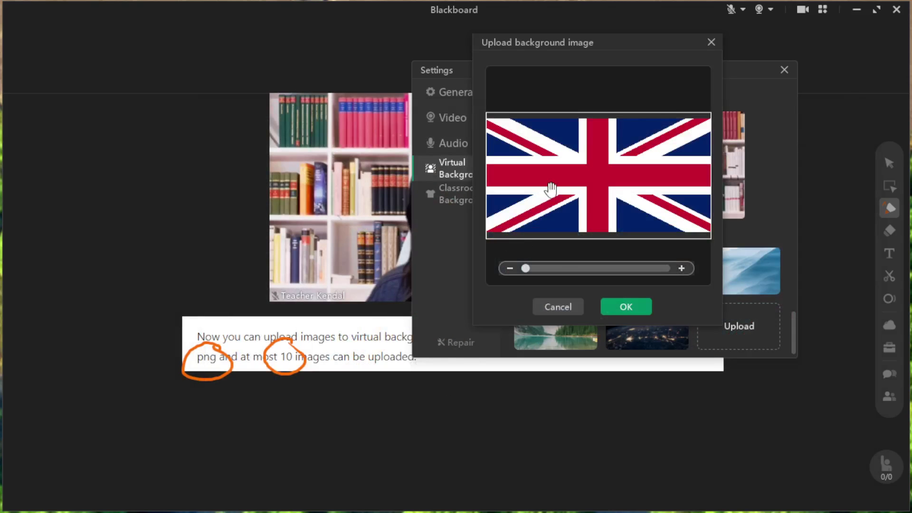
- Try zooming and repositioning the flag, upload it at its original zoom, and apply it as the virtual background
drag(525, 268, 552, 270)
drag(603, 212, 574, 204)
drag(552, 269, 525, 269)
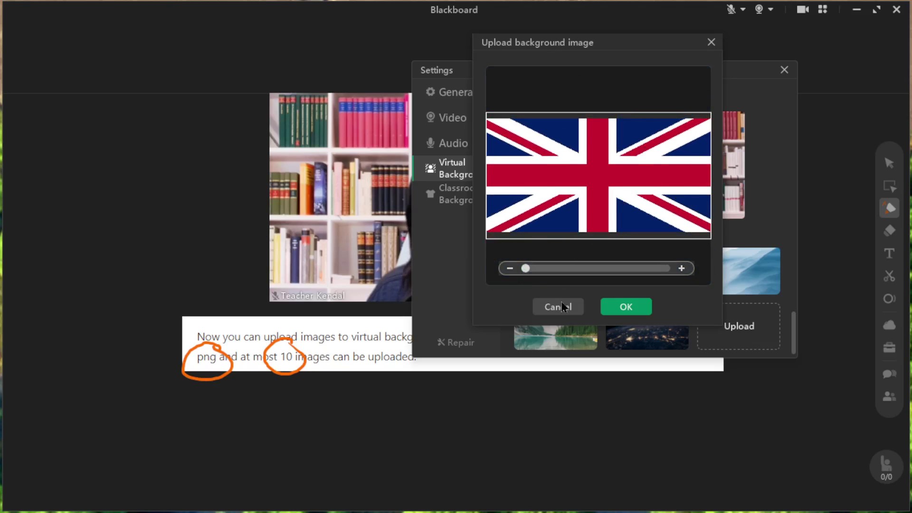
click(634, 308)
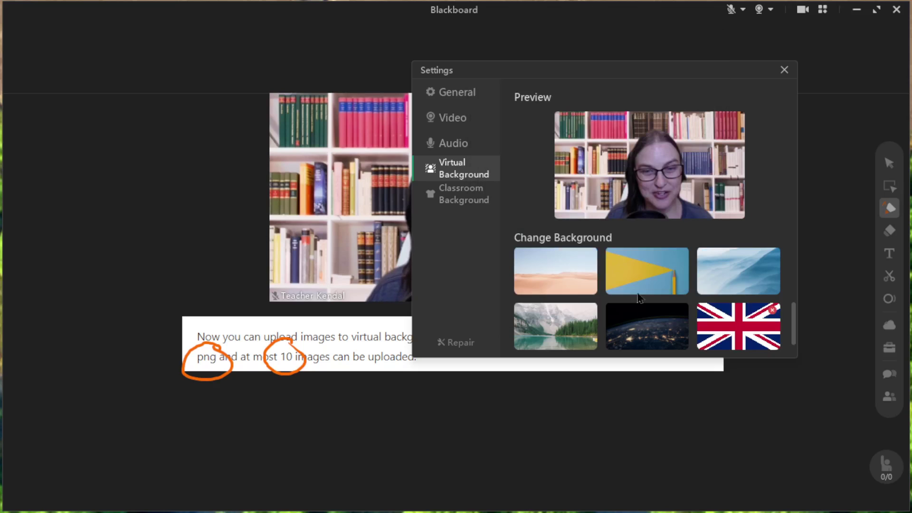
click(739, 334)
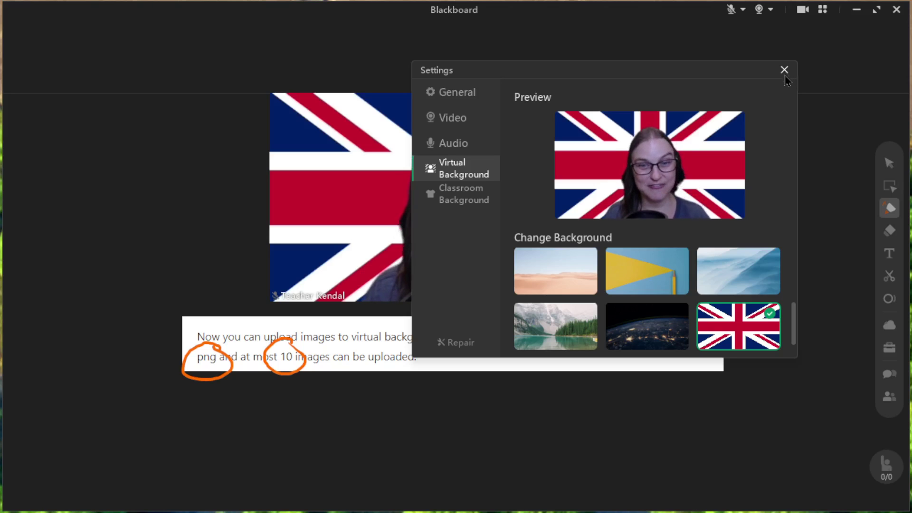
- Switch the virtual background to the yellow and blue pencil image and delete the uploaded flag
click(637, 273)
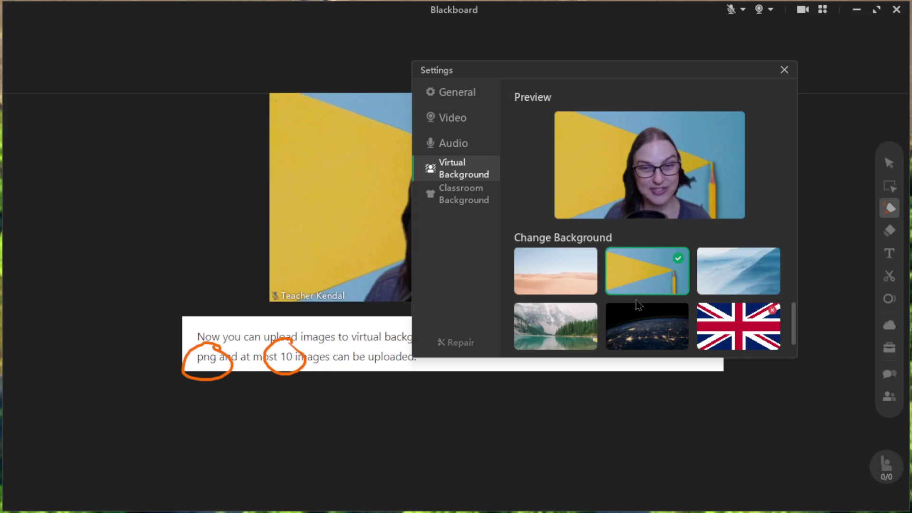
click(716, 324)
click(641, 272)
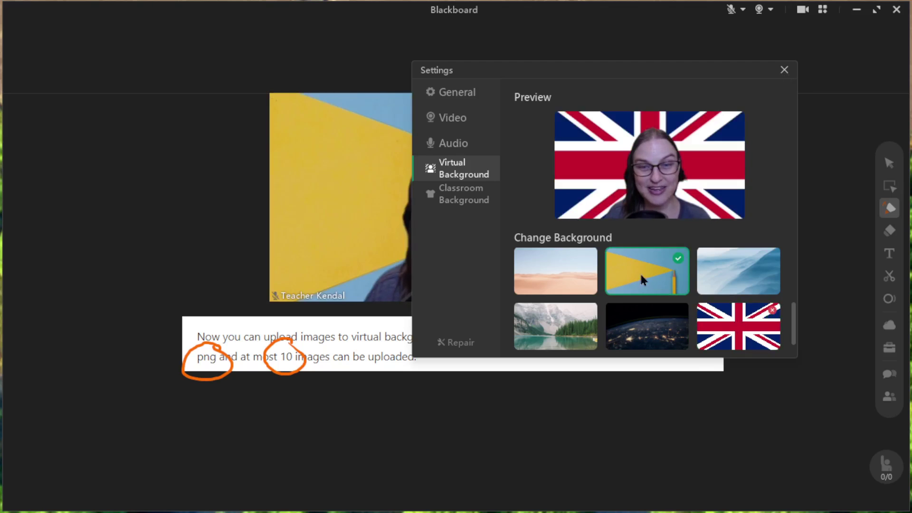
mouse_move(774, 314)
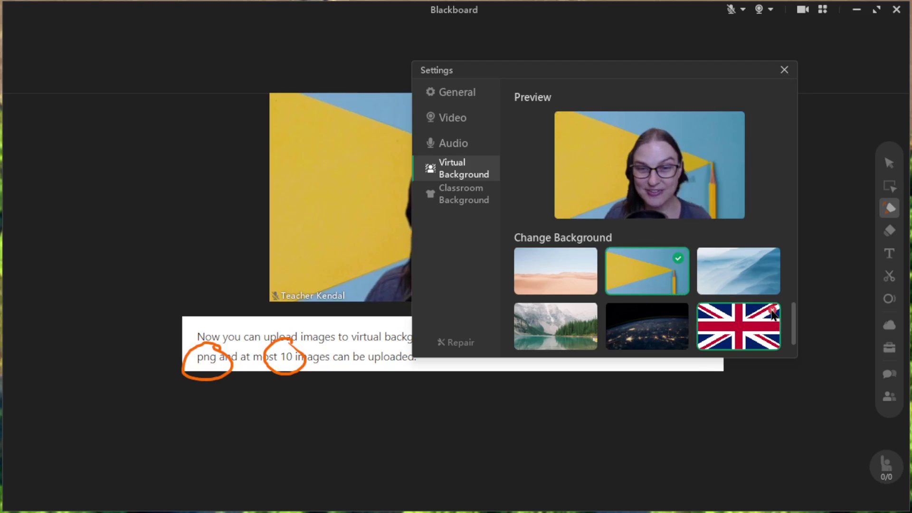
click(773, 310)
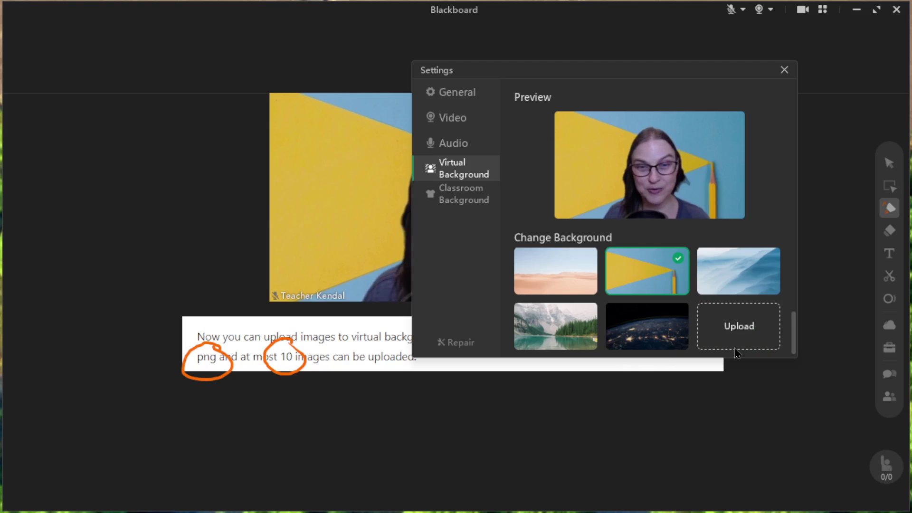
- Turn off the virtual background and close the settings
scroll(646, 318, up, 5)
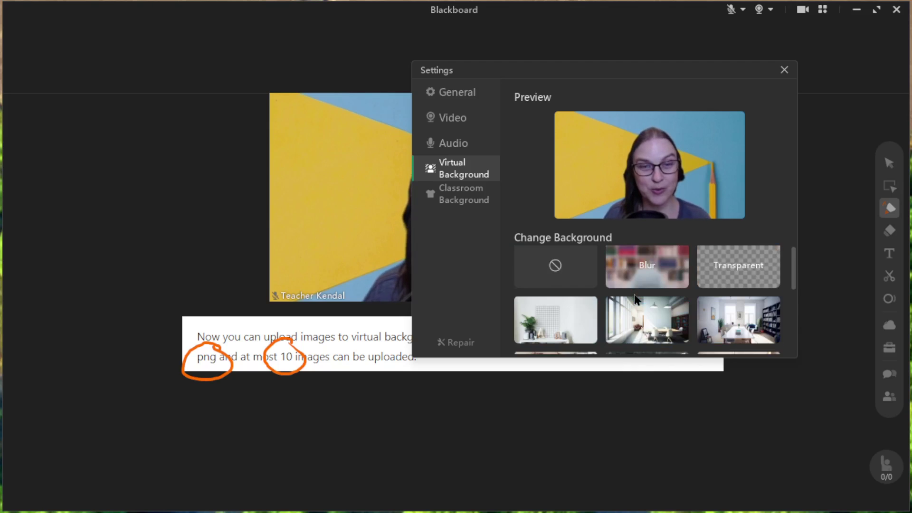
click(544, 290)
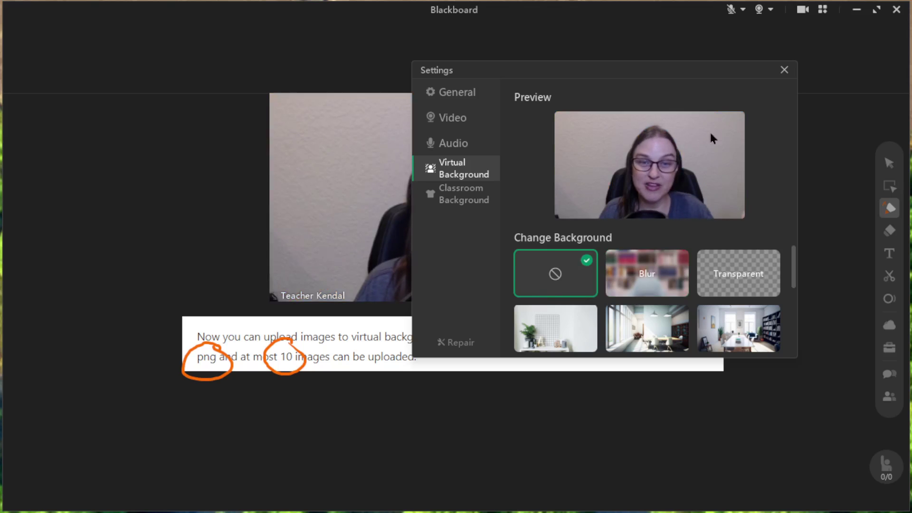
click(784, 70)
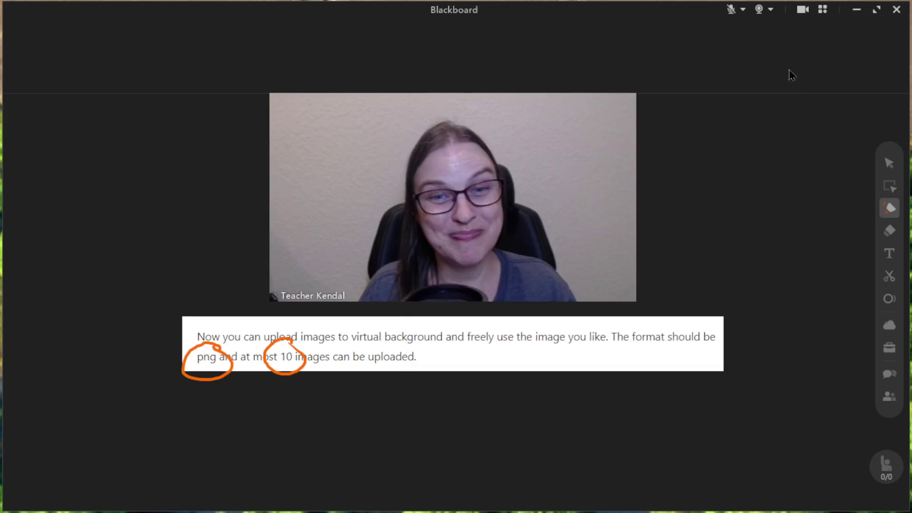